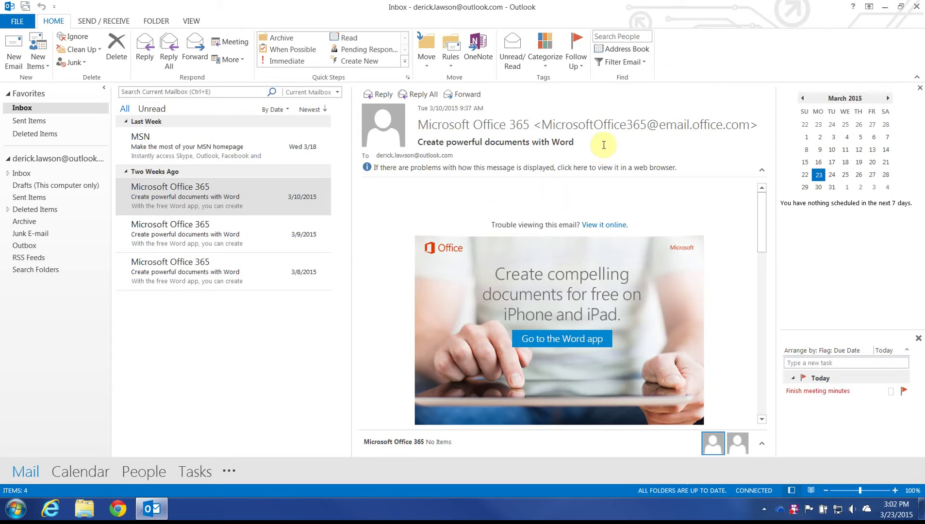
Browse the five contacts in the Outlook address book, choosing the Contacts address list, then close it.
click(623, 50)
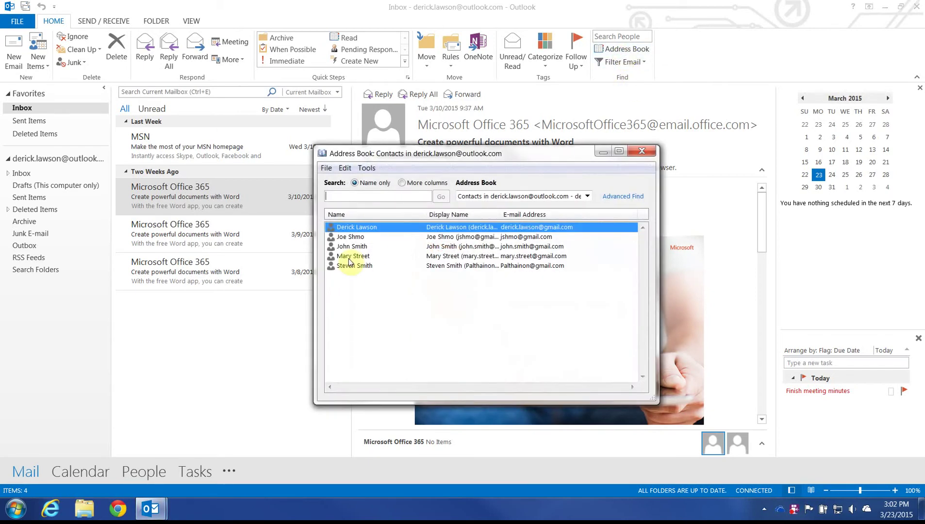
click(378, 238)
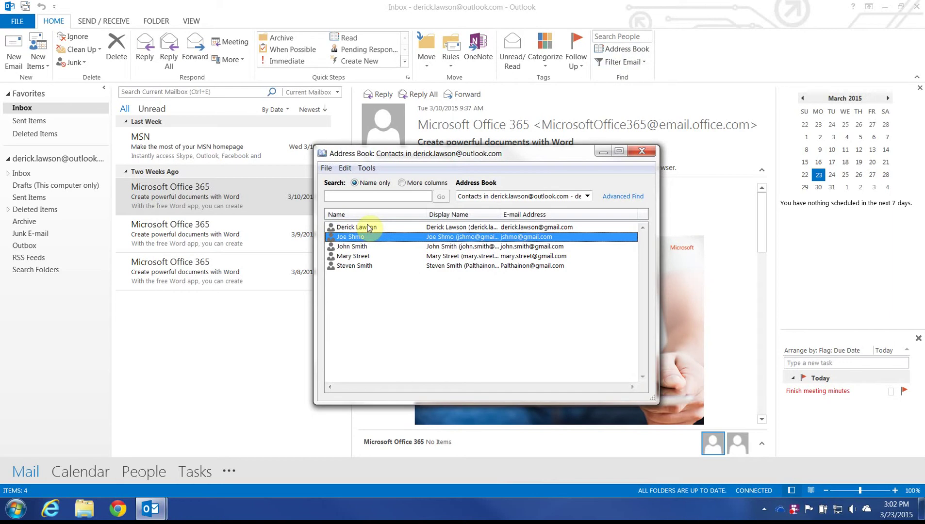
click(369, 227)
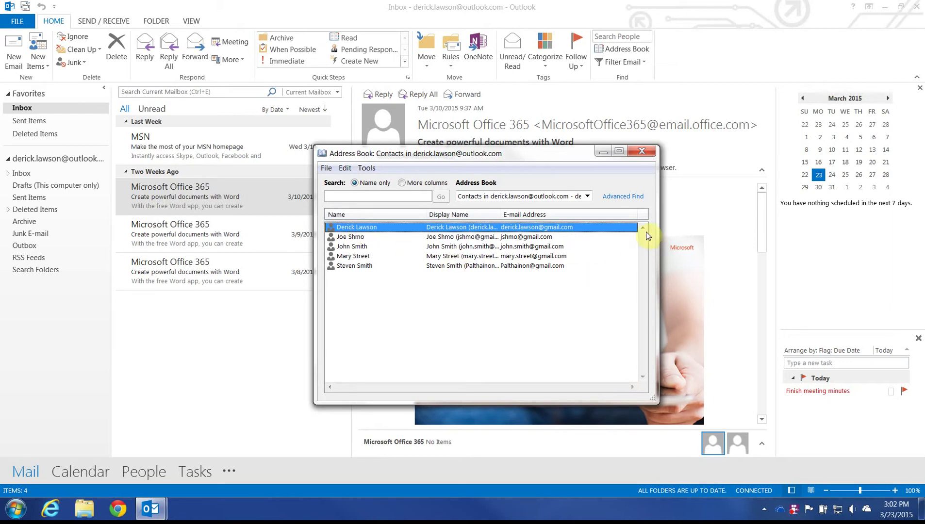
shift+click(361, 267)
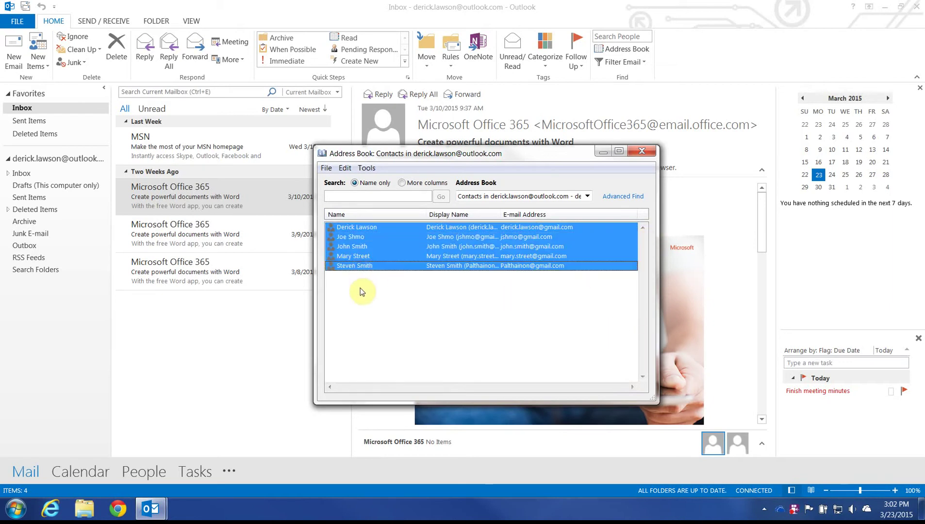
right_click(375, 246)
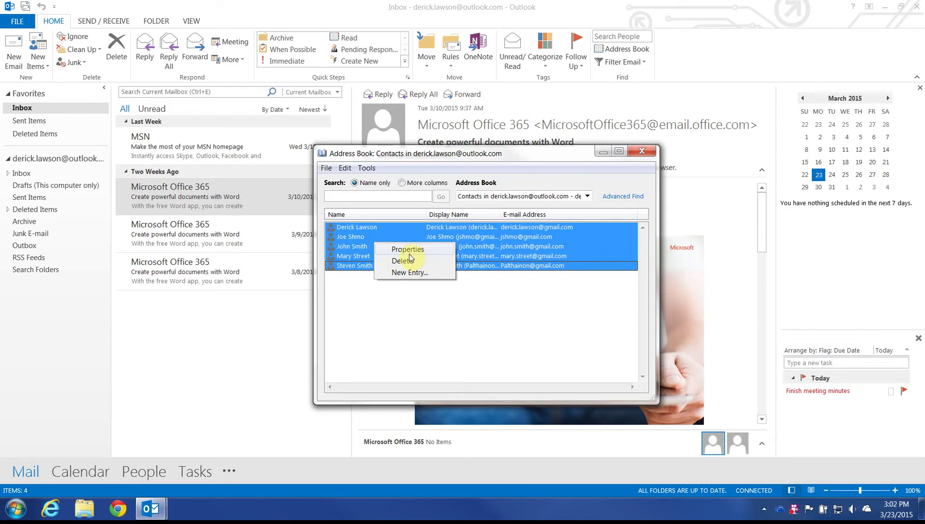
click(514, 196)
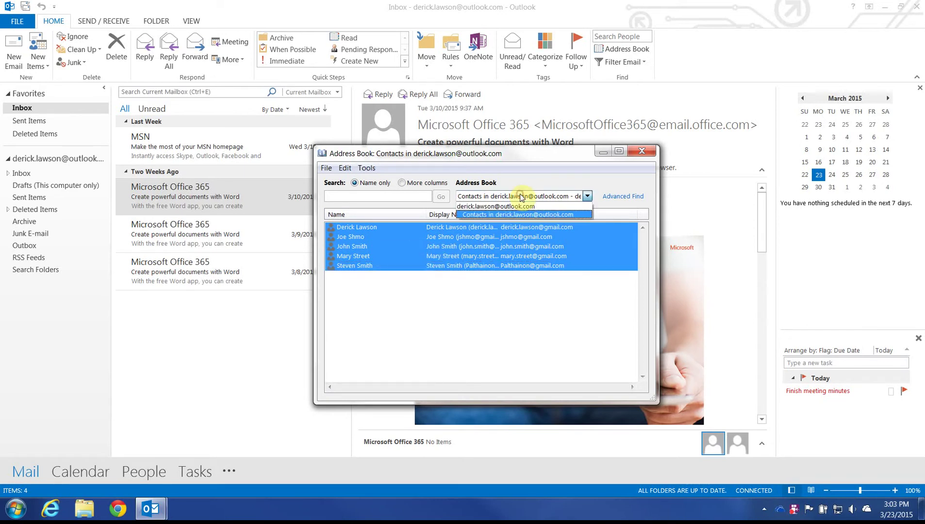
click(513, 197)
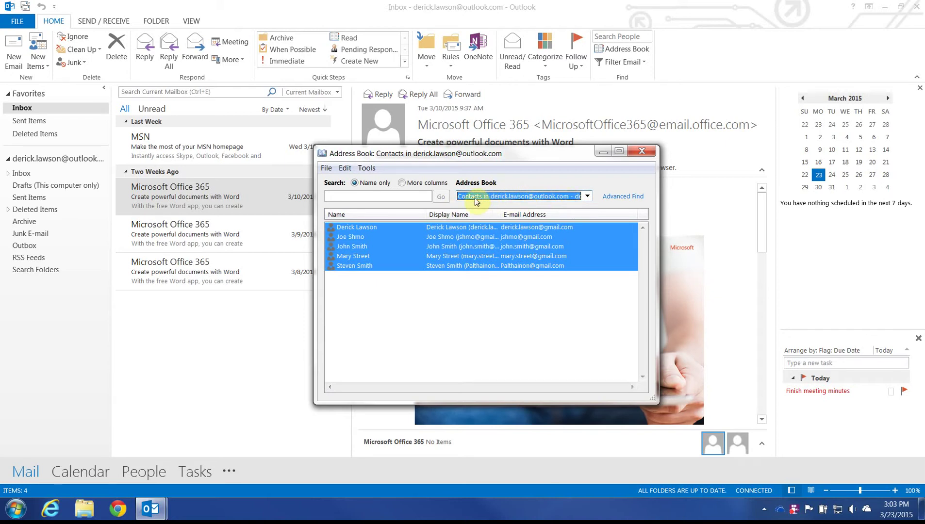
right_click(382, 235)
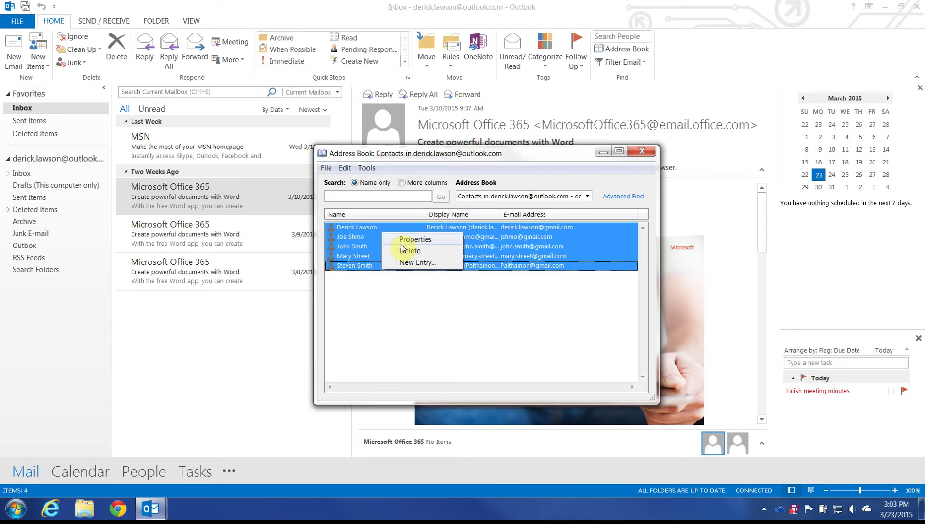
click(350, 237)
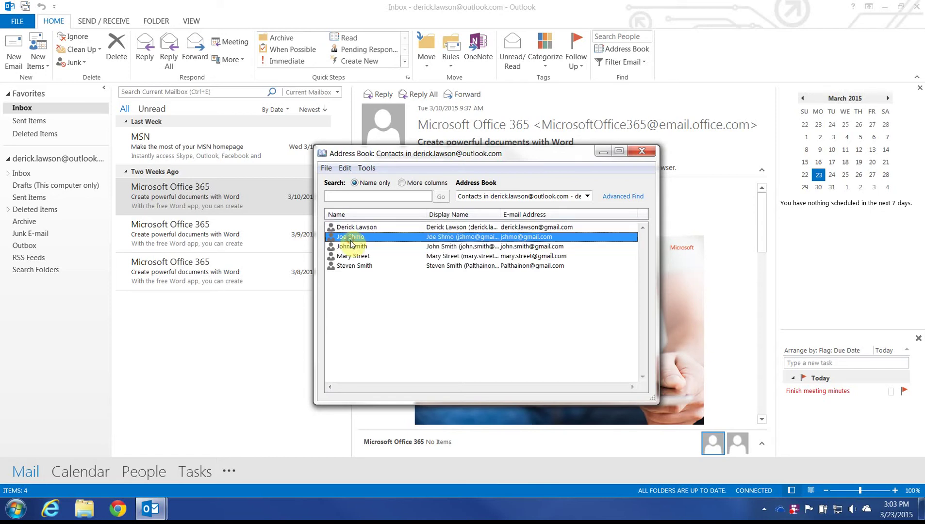
click(650, 155)
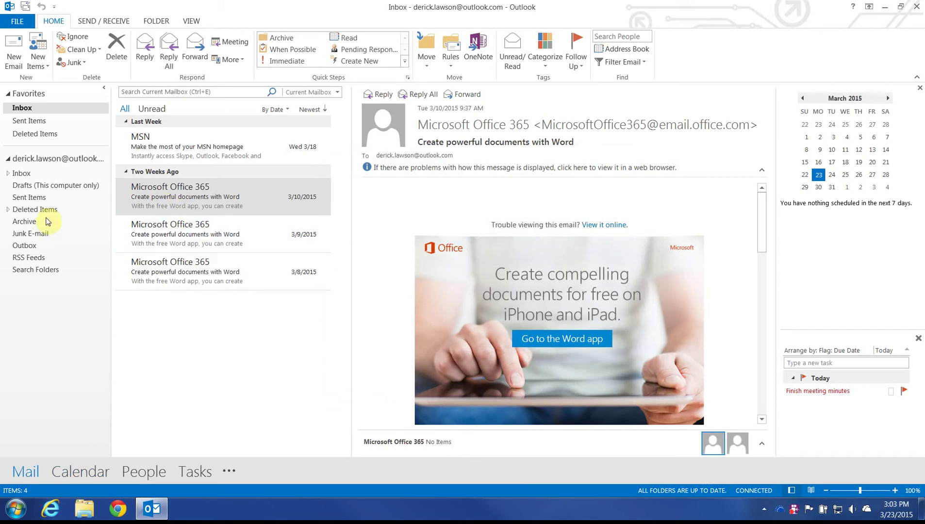
Switch to the Contacts list, review a few contacts, and bring up the Contacts folder's context menu.
click(145, 473)
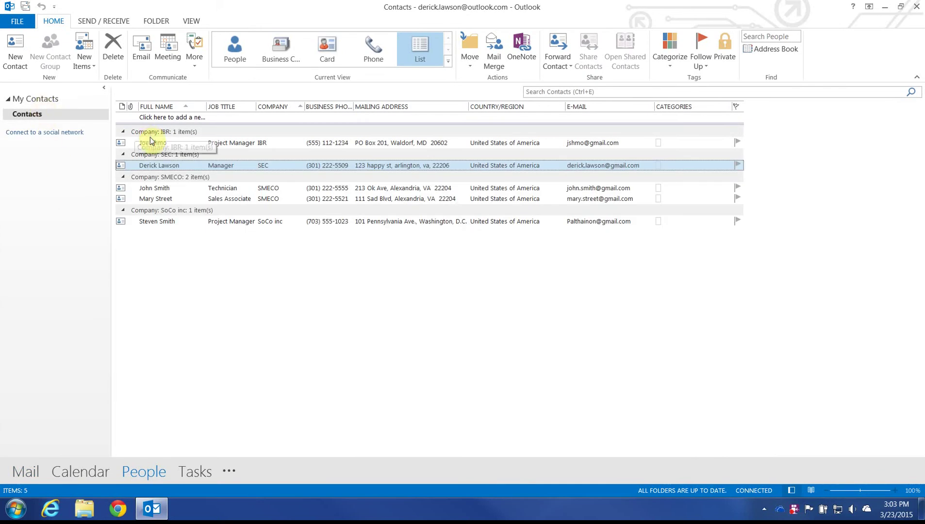
click(151, 141)
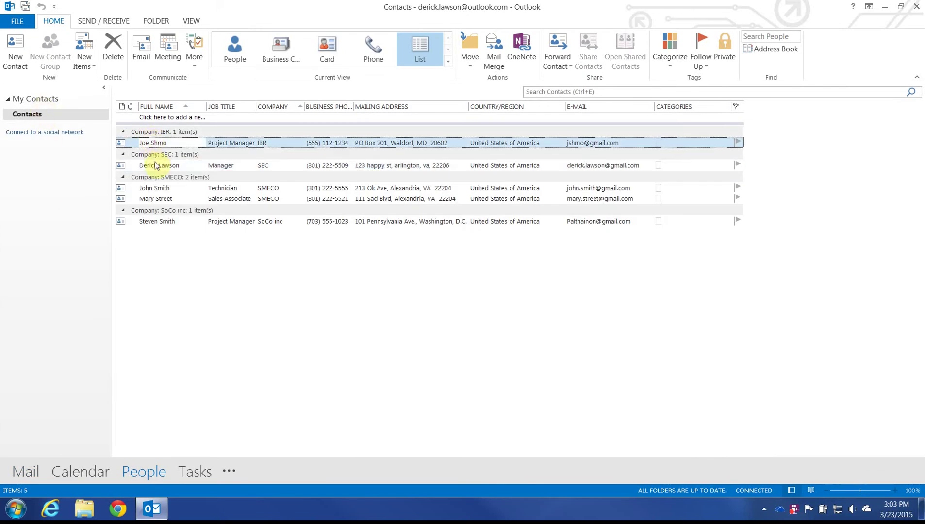
click(149, 165)
click(155, 188)
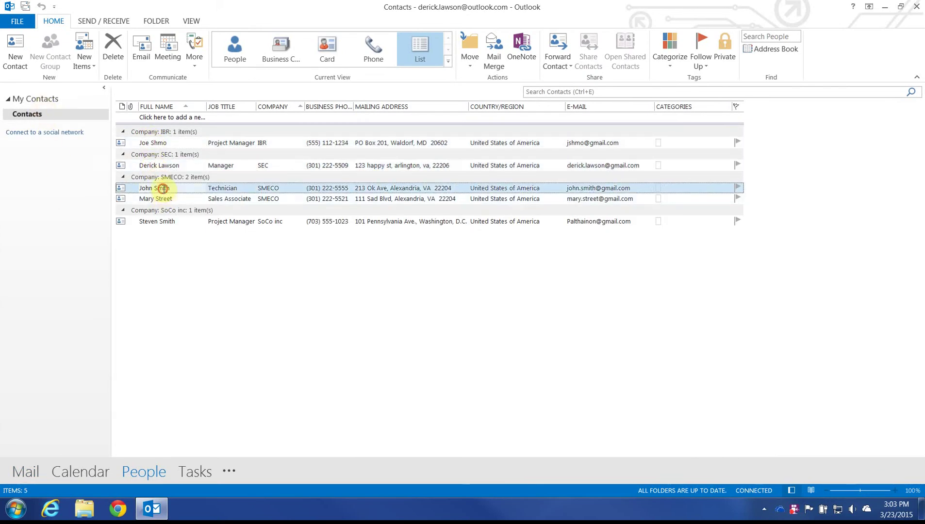
right_click(44, 119)
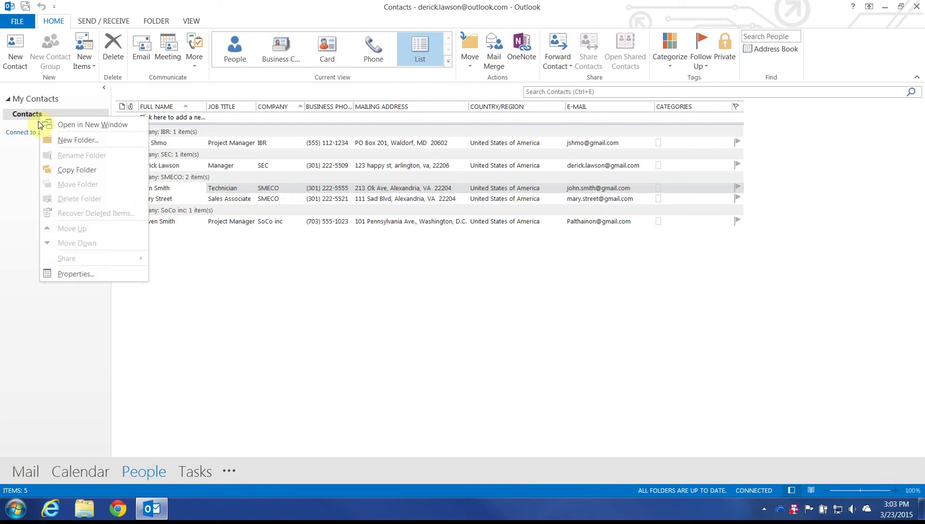
click(68, 144)
text(Others)
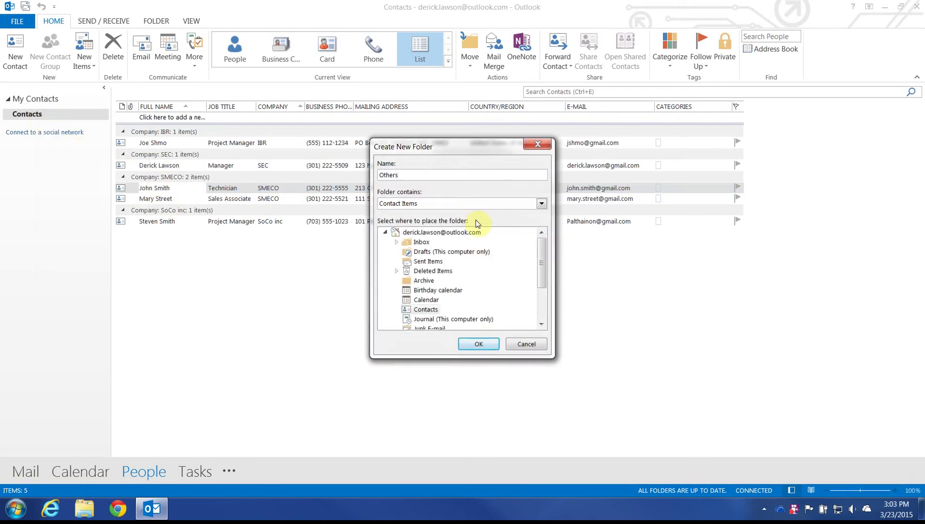
key(Return)
click(465, 286)
click(430, 206)
click(432, 206)
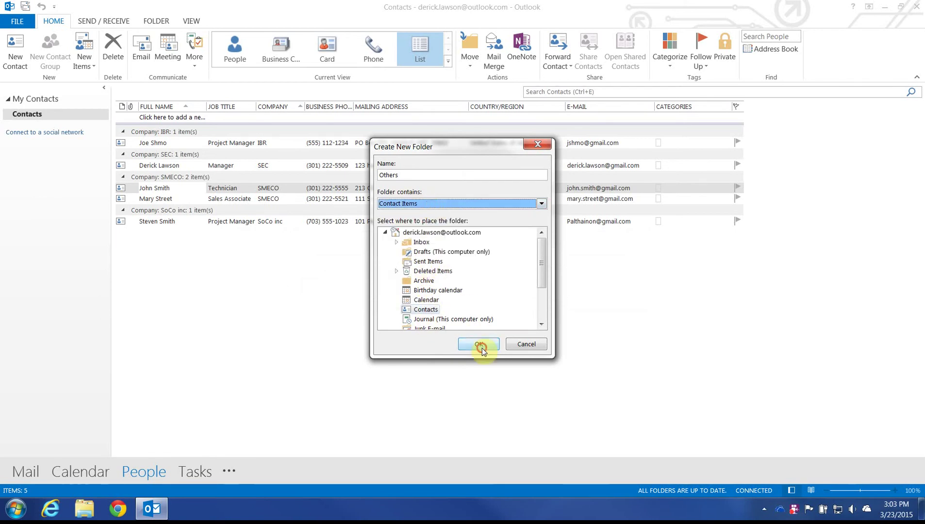
click(480, 345)
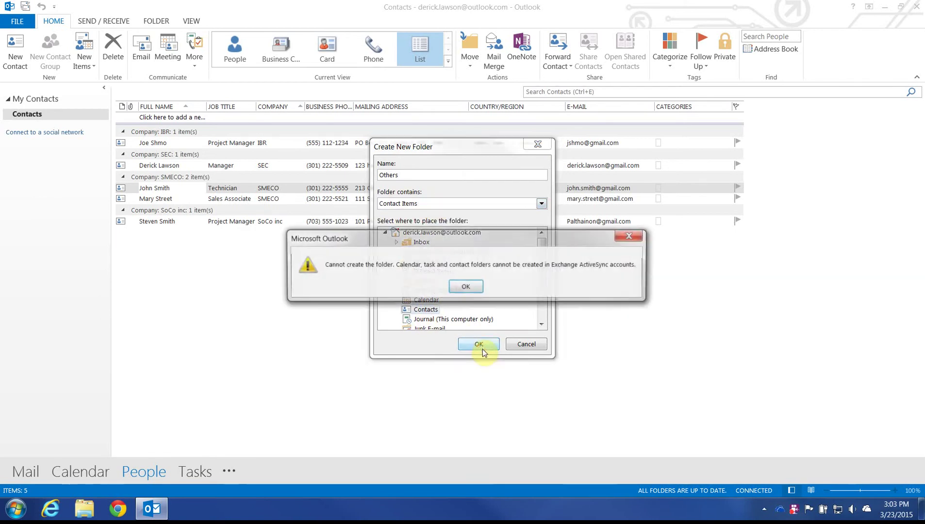
click(464, 289)
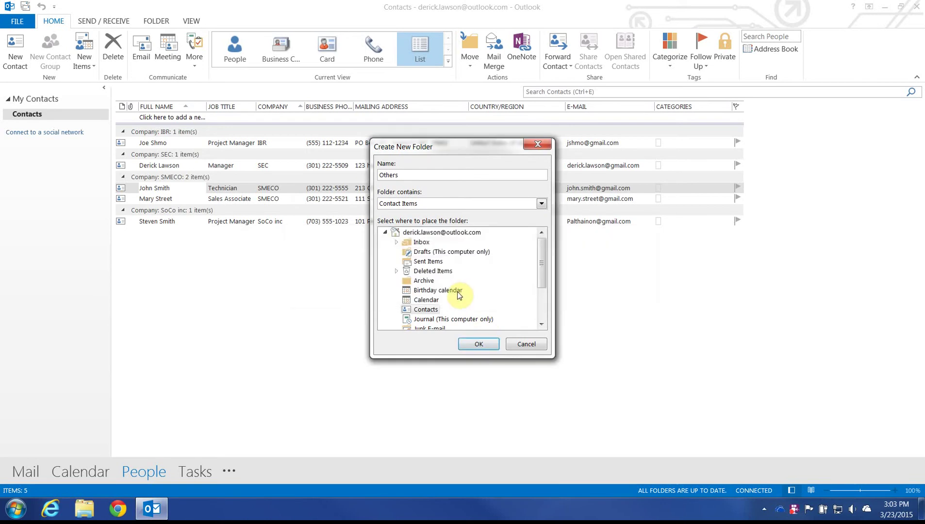
Cancel the new folder and move the selected contacts into the IBR company group.
click(527, 344)
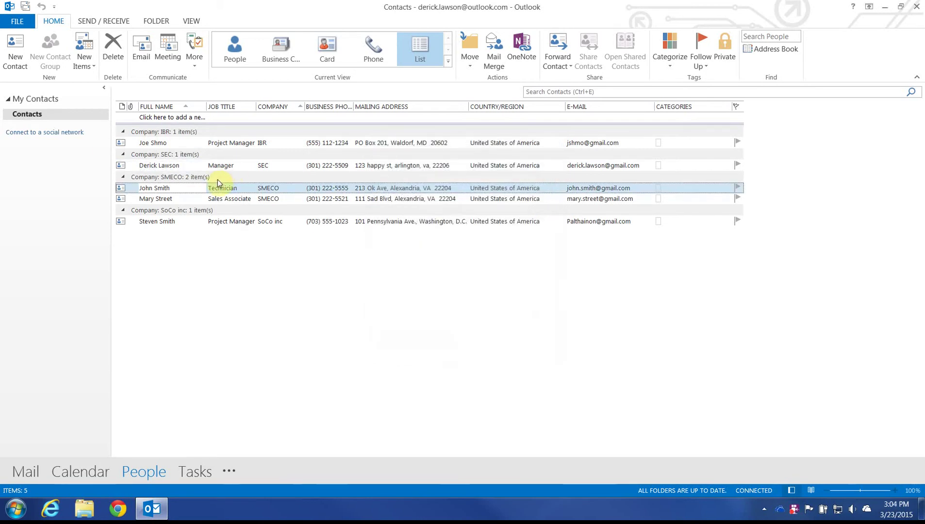
click(210, 164)
ctrl+click(213, 143)
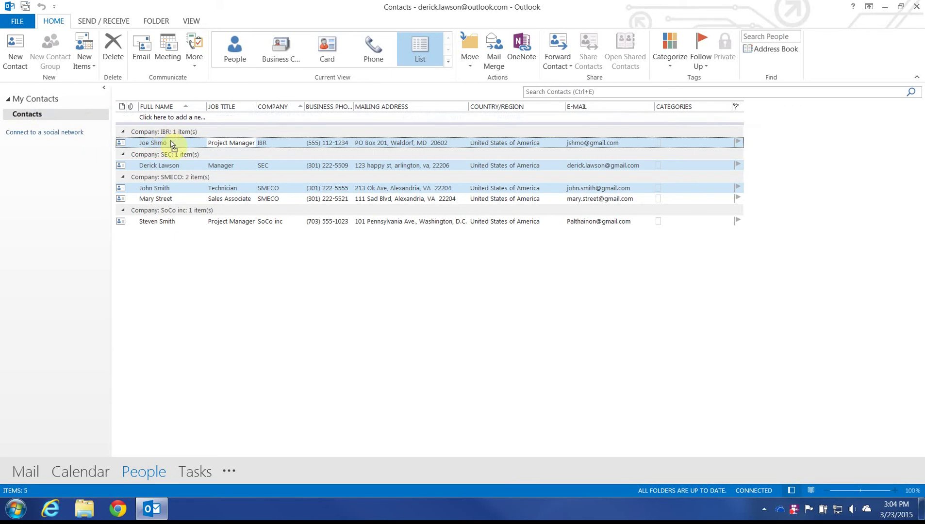
drag(145, 141, 171, 147)
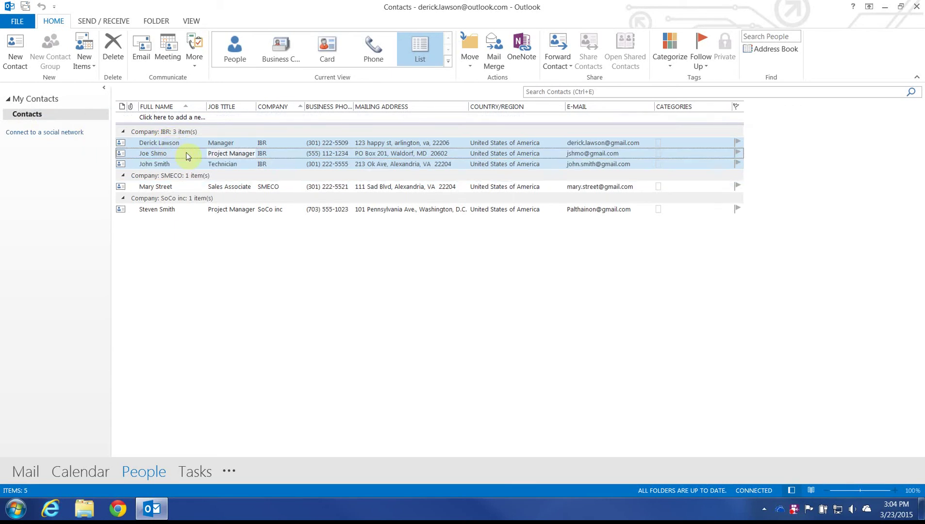
click(192, 153)
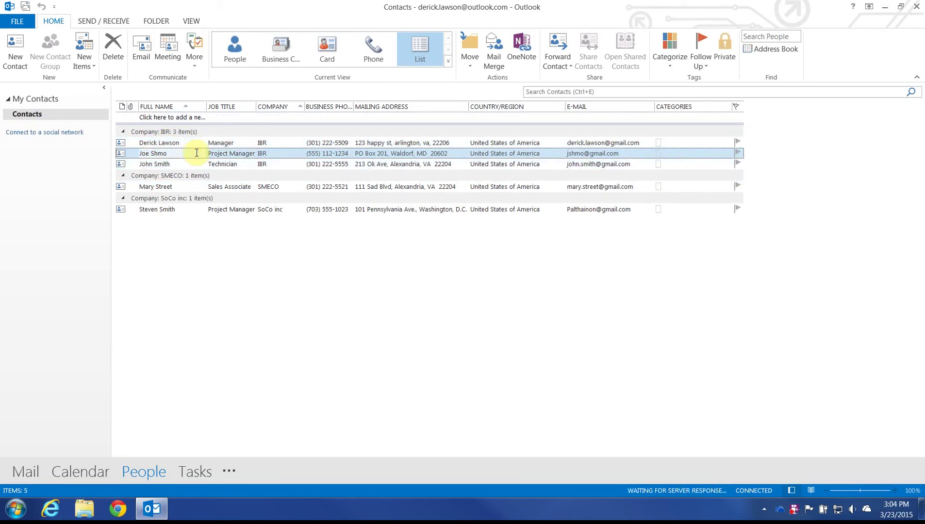
click(198, 143)
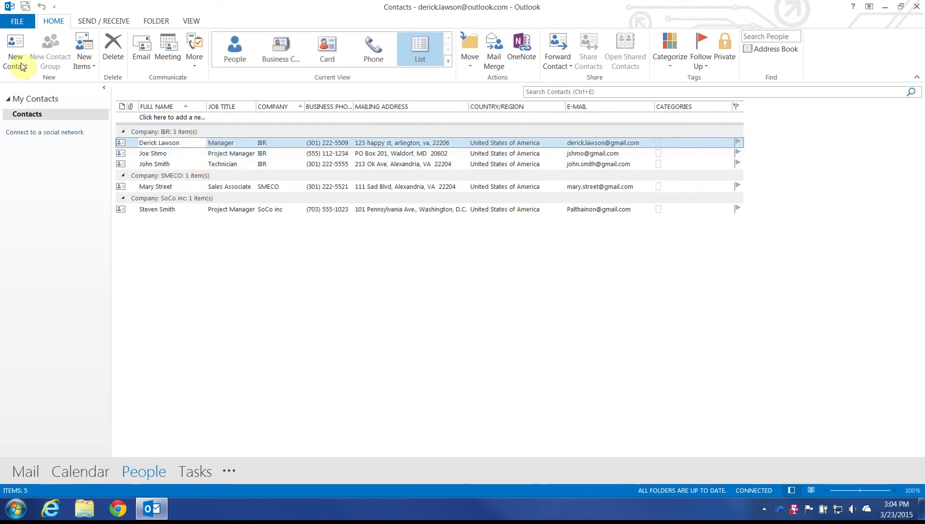
Launch the Import and Export Wizard from File > Open & Export.
click(17, 21)
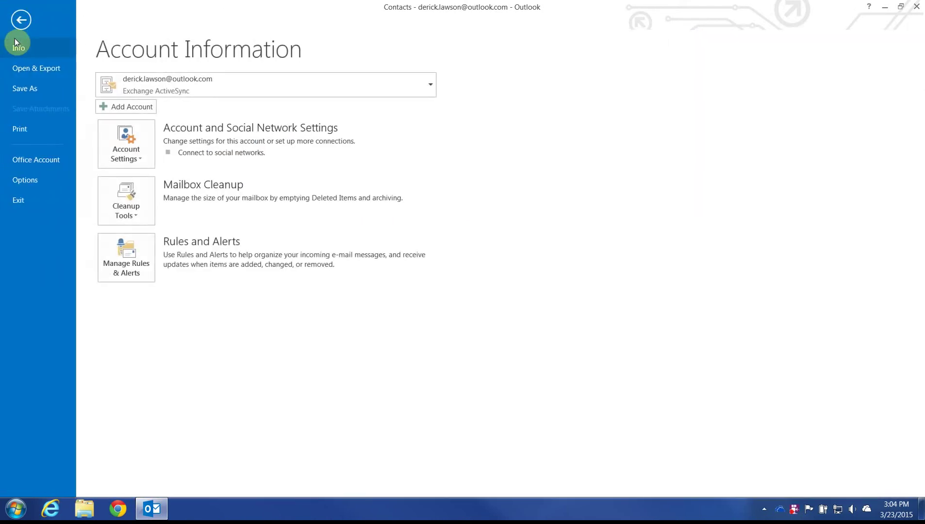
click(48, 71)
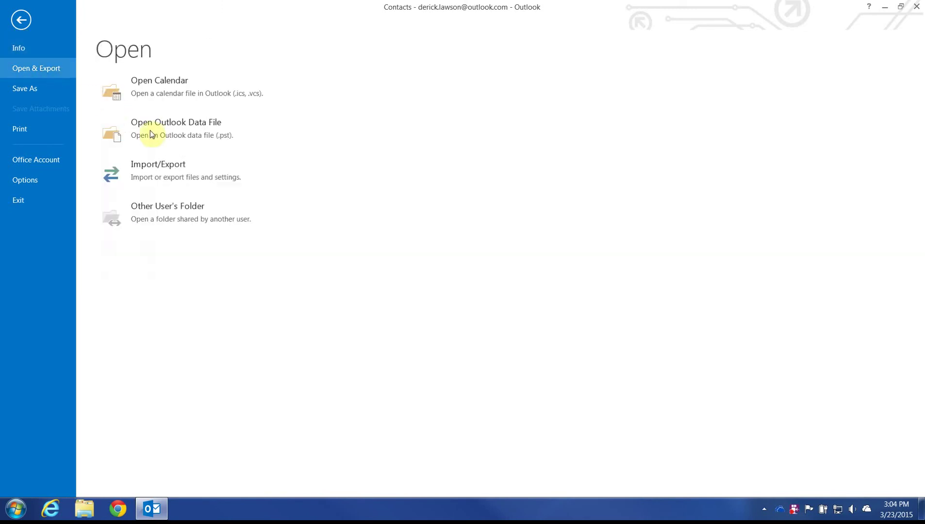
click(165, 168)
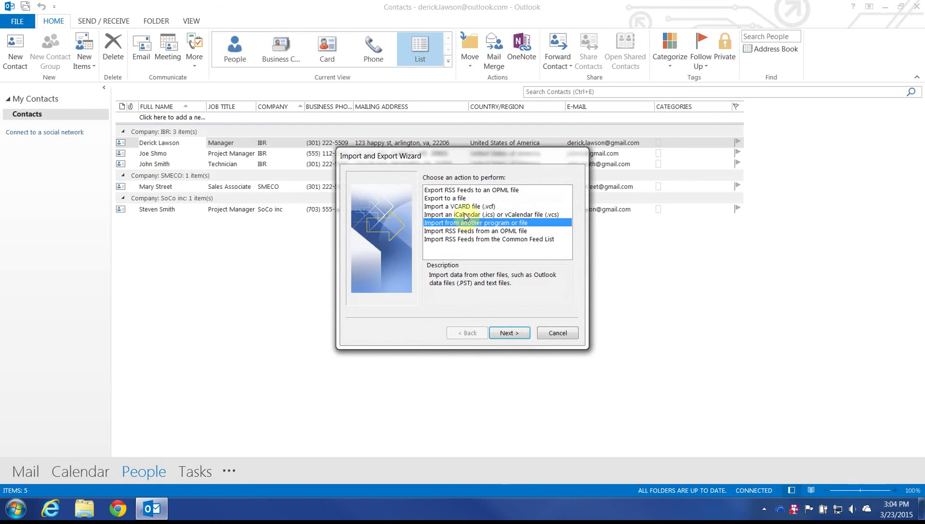
Choose Export to a file and advance to the export file type step.
click(458, 200)
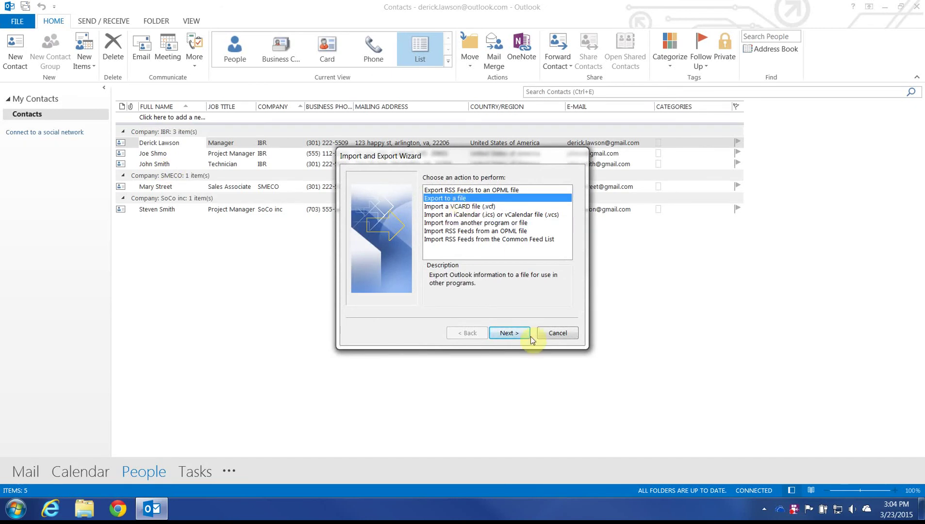
click(515, 330)
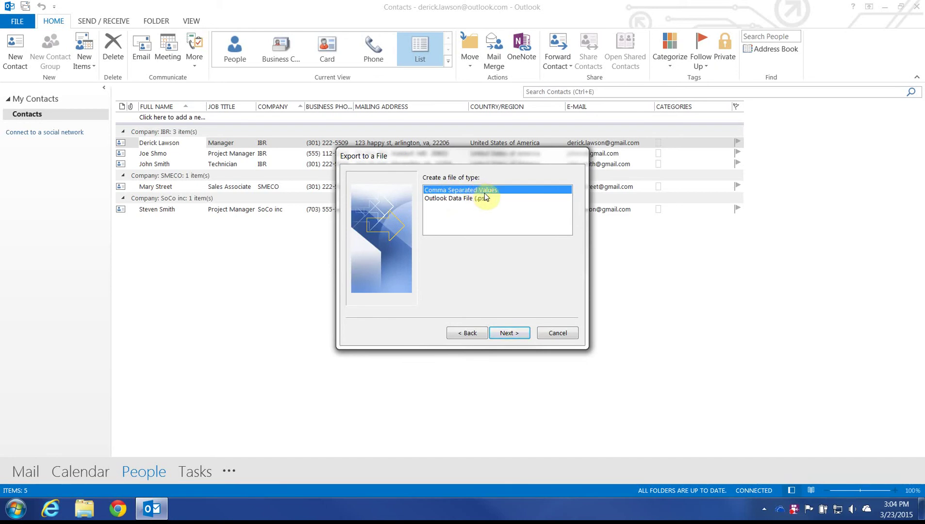
Pick Contacts as the Outlook folder to export.
click(508, 333)
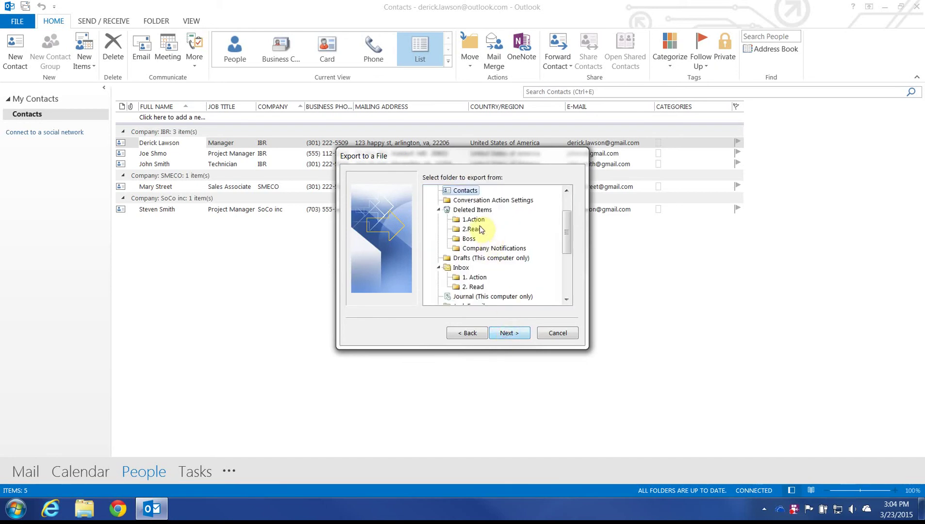
scroll(566, 218, up, 2)
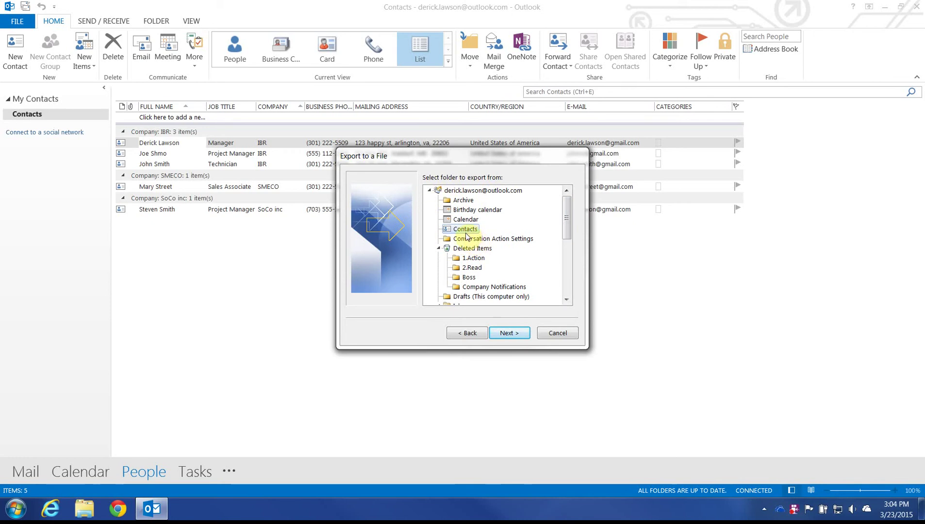
click(508, 333)
Save the export as Exported-2015-03-23 in Downloads and finish the CSV export.
click(563, 188)
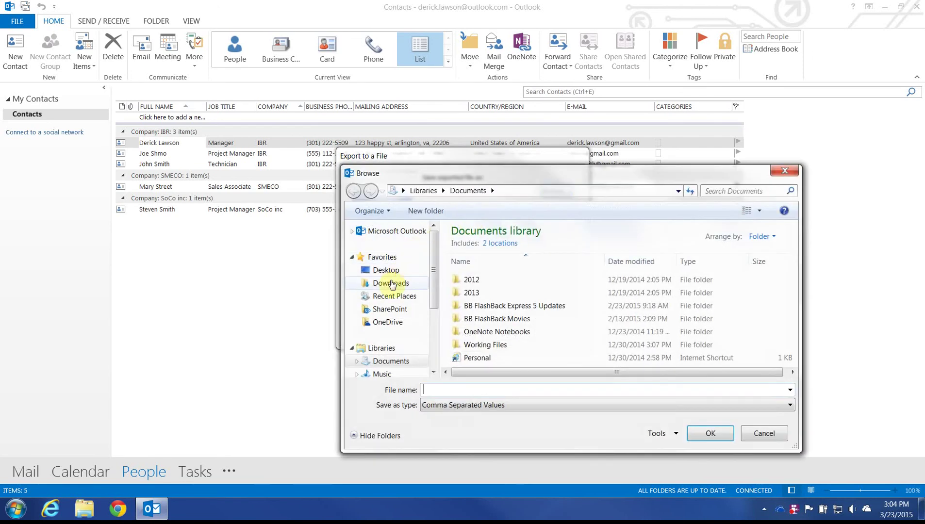
click(391, 284)
click(449, 389)
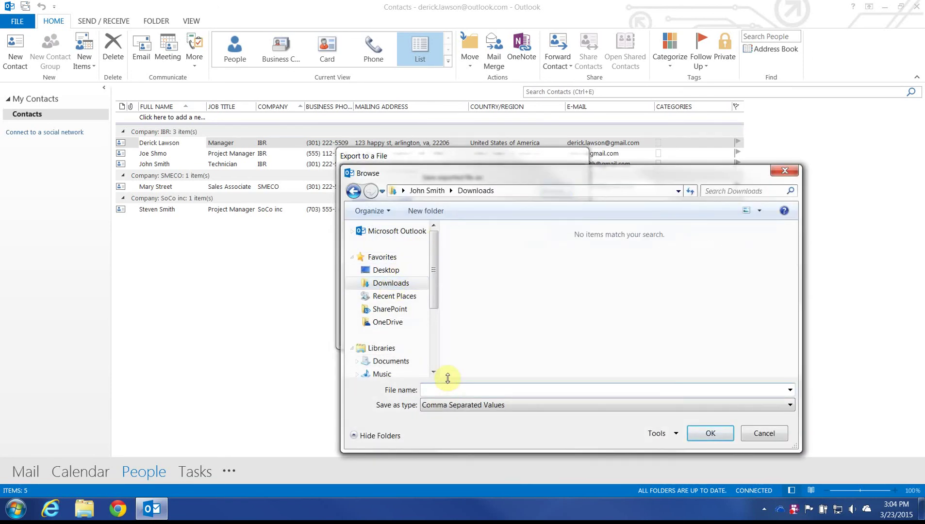
text(Exported-2015-03-23)
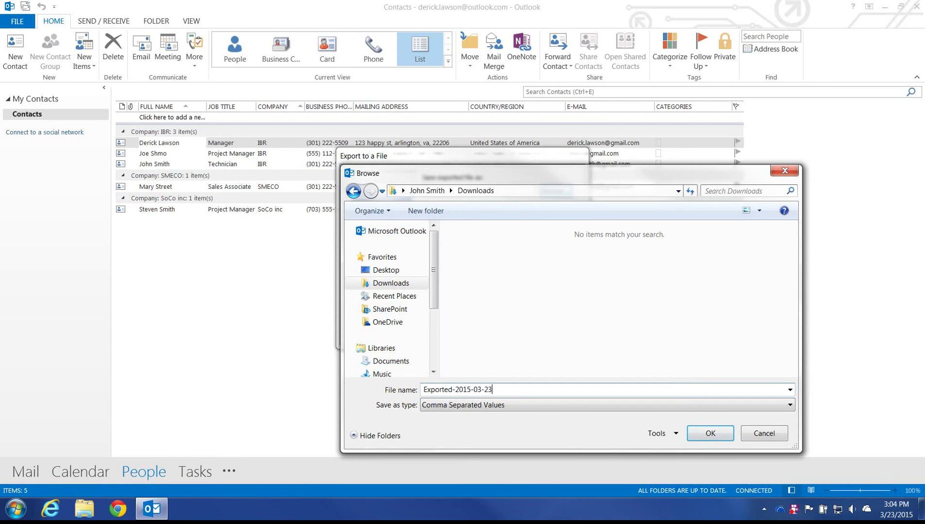
key(Return)
click(509, 333)
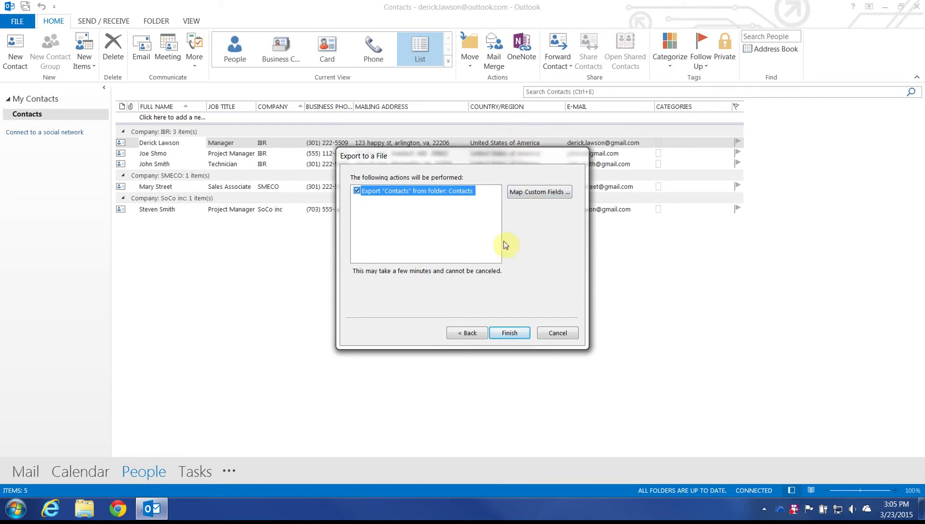
click(519, 335)
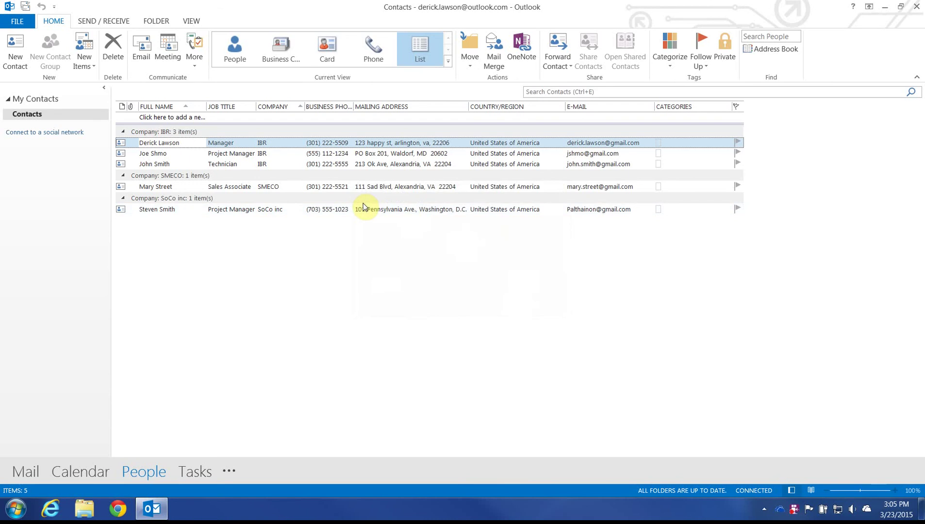
Open Exported-2015-03-23 from Downloads in Excel via Windows Explorer.
click(85, 509)
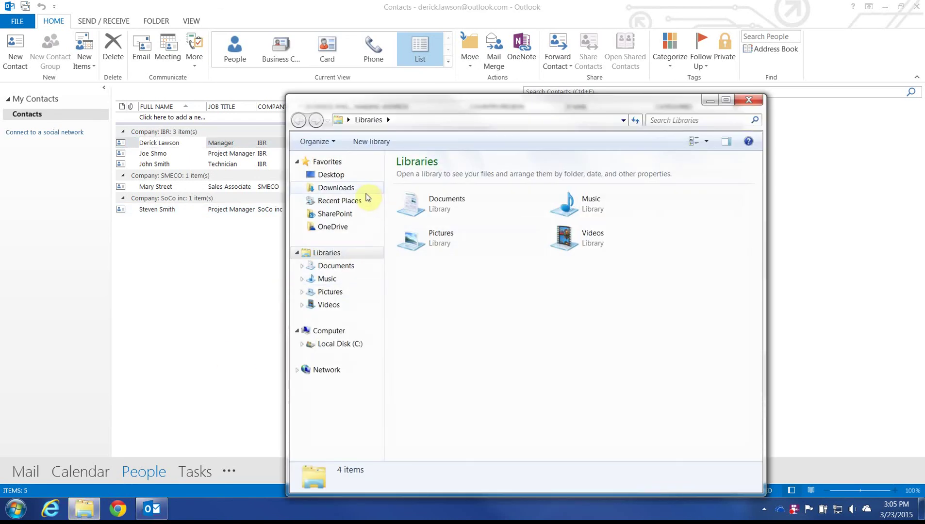
click(349, 188)
click(435, 196)
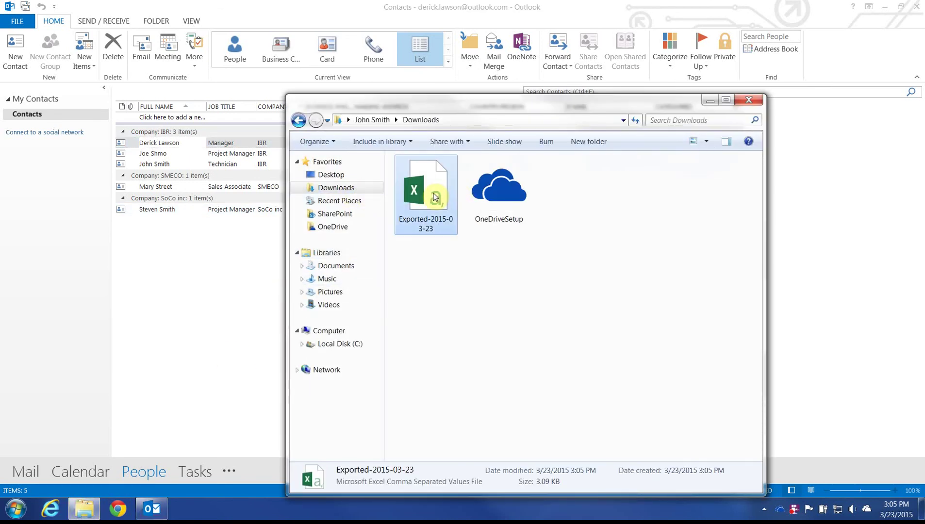
double_click(434, 197)
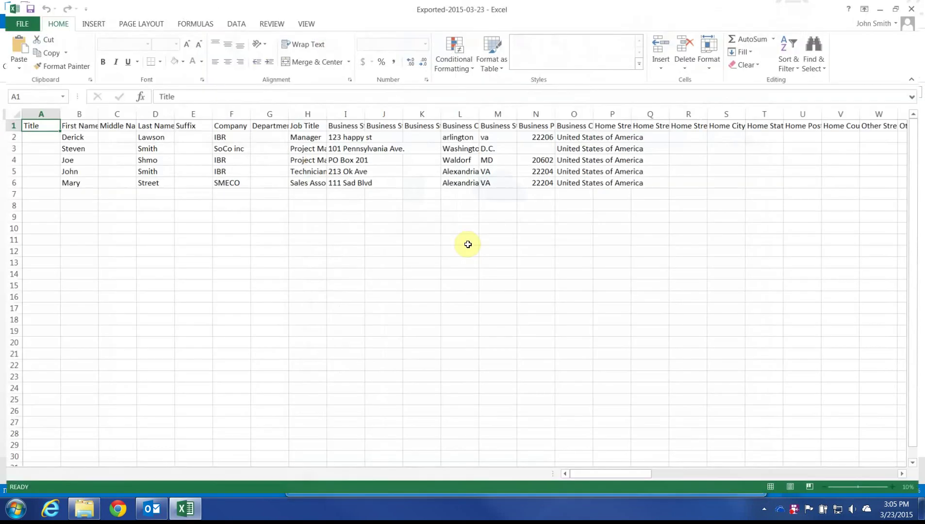
Save the CSV to Downloads as an Excel Workbook.
click(307, 170)
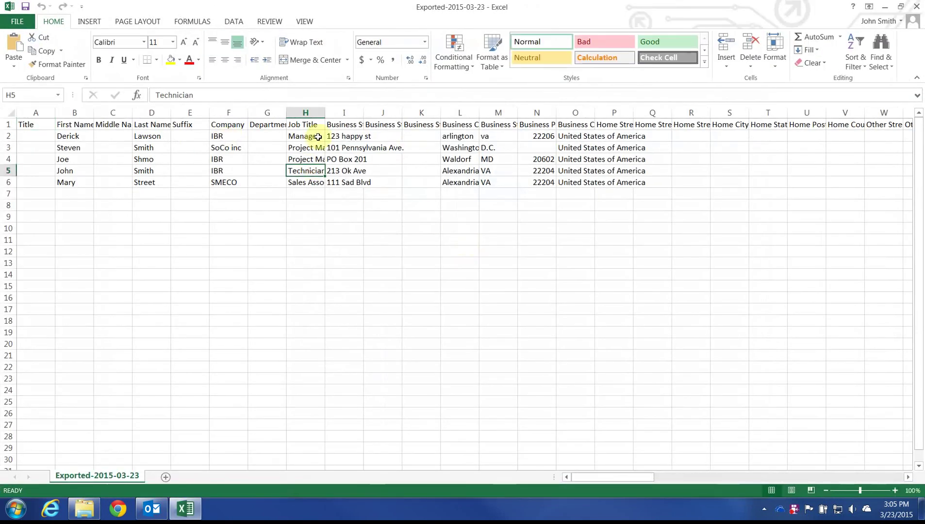
click(331, 113)
click(267, 147)
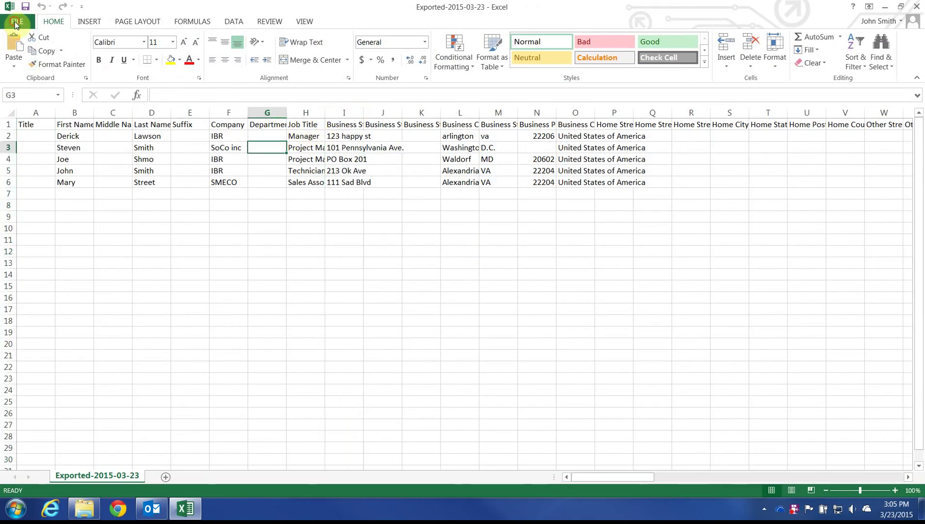
click(16, 21)
click(40, 125)
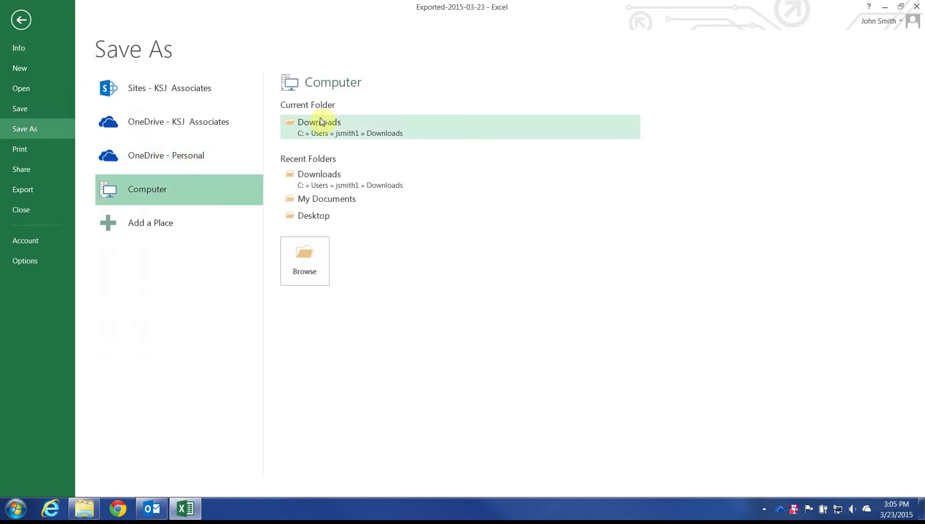
click(321, 137)
click(298, 219)
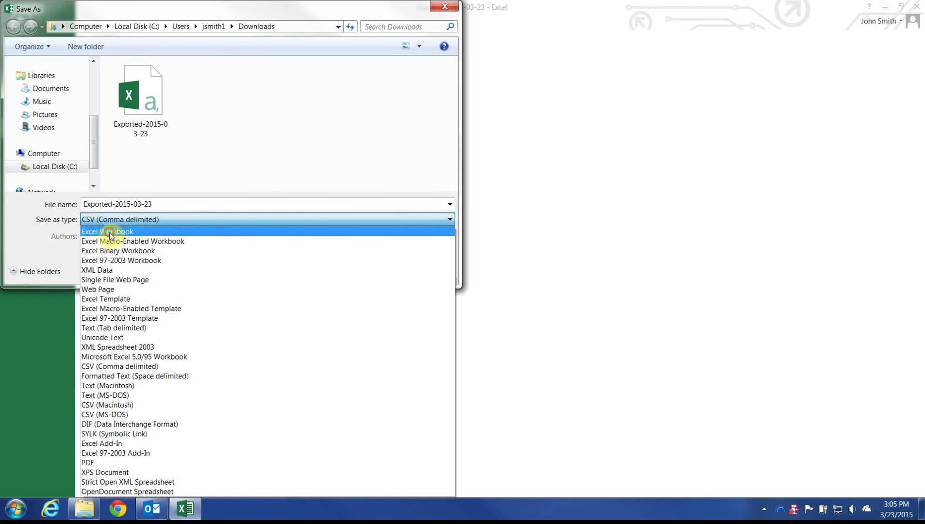
click(111, 236)
click(370, 285)
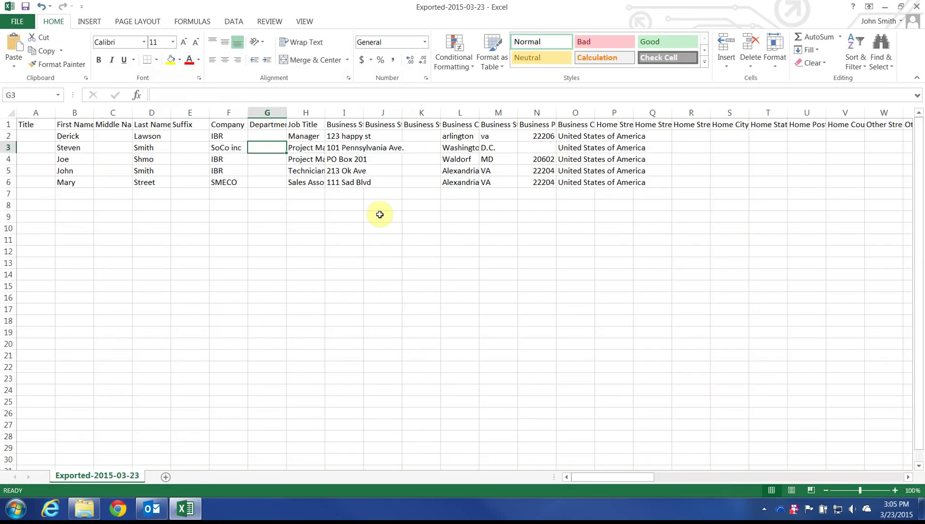
Insert a blank row above row 4 with Alt+H, I, R.
click(335, 160)
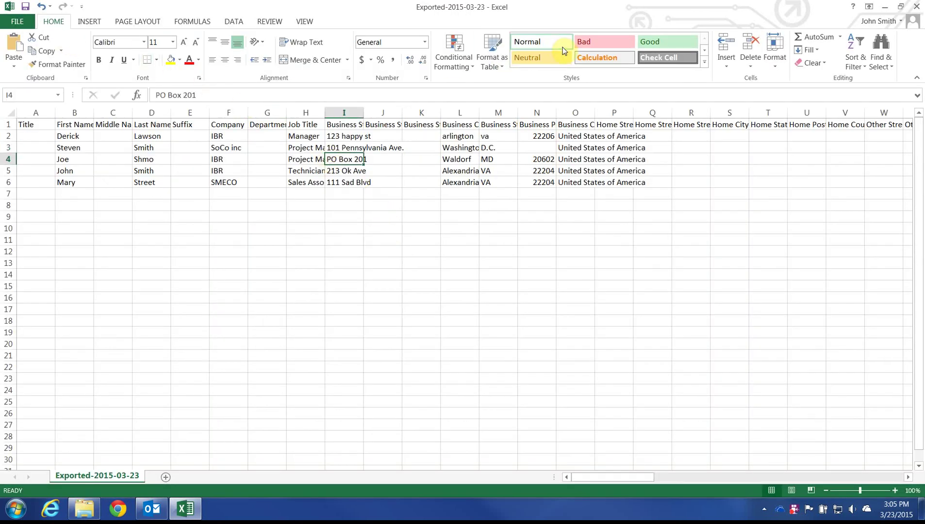
key(alt+h)
key(i)
key(r)
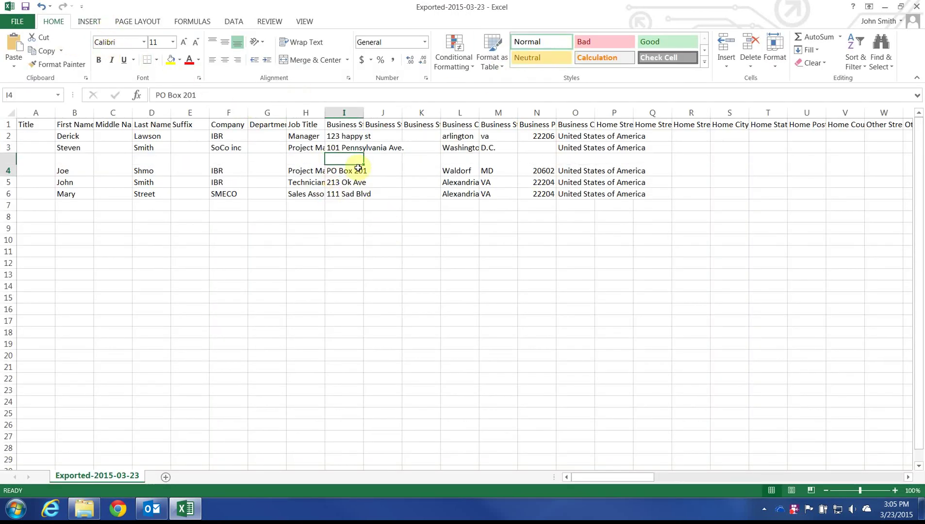
Autofit columns I (Business Street) and H (Job Title) to their contents.
click(359, 147)
double_click(364, 113)
click(368, 163)
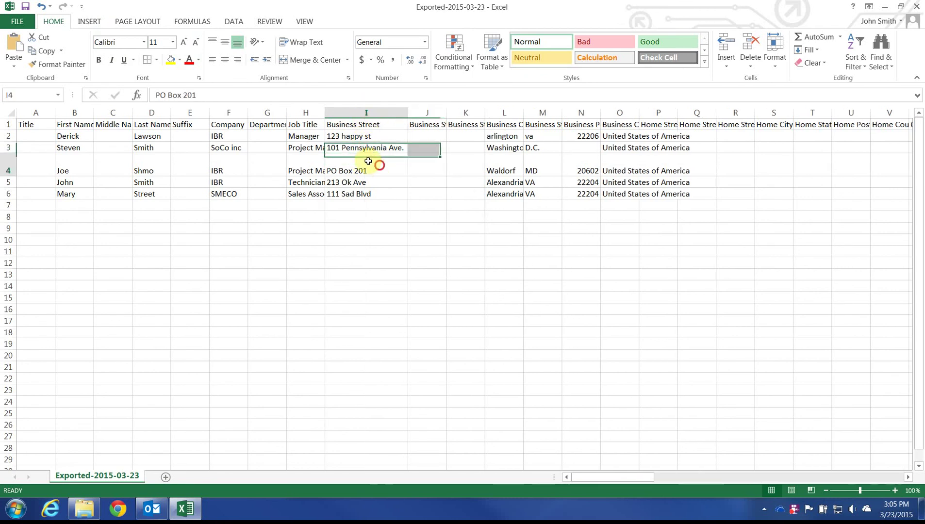
double_click(323, 113)
click(217, 136)
Make header row 1 bold and minimize Excel.
click(8, 125)
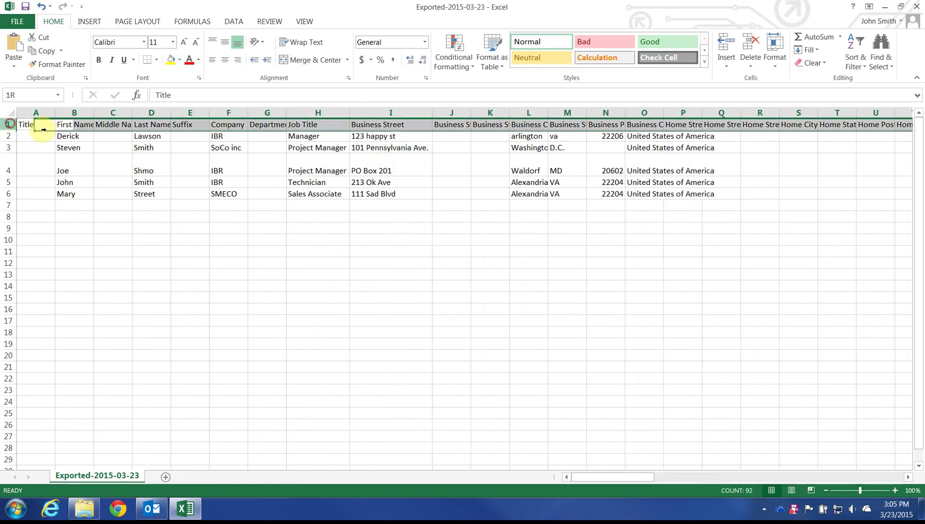
key(ctrl+b)
click(153, 144)
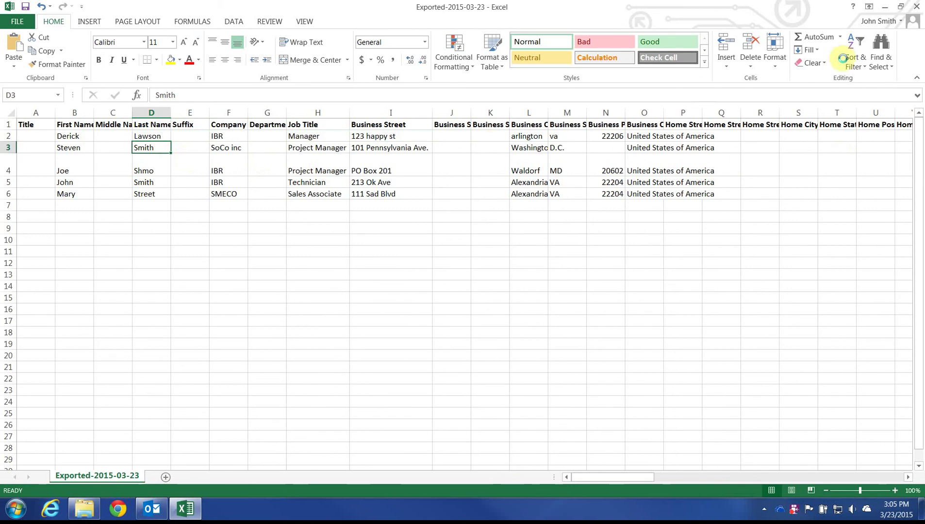
click(884, 6)
Use the Field Chooser to add Business Fax and Callback columns after Mailing Address.
click(201, 283)
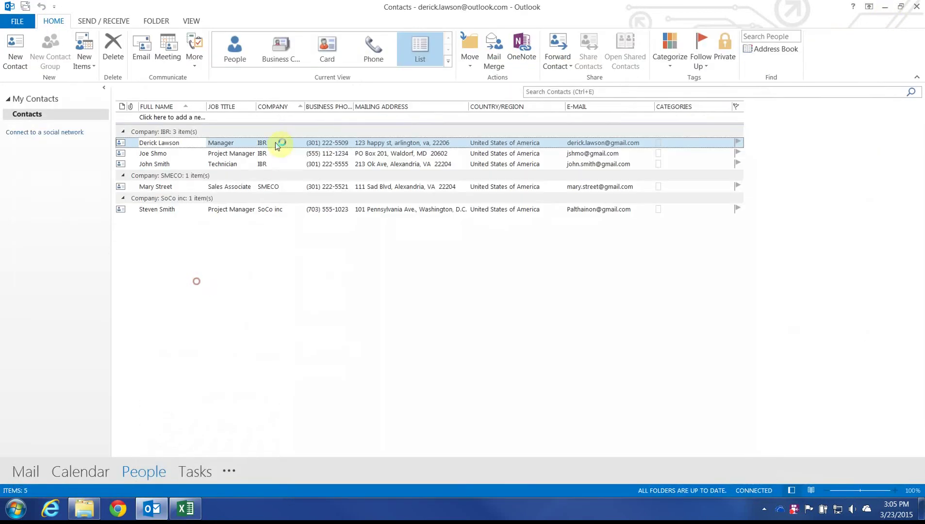
right_click(334, 107)
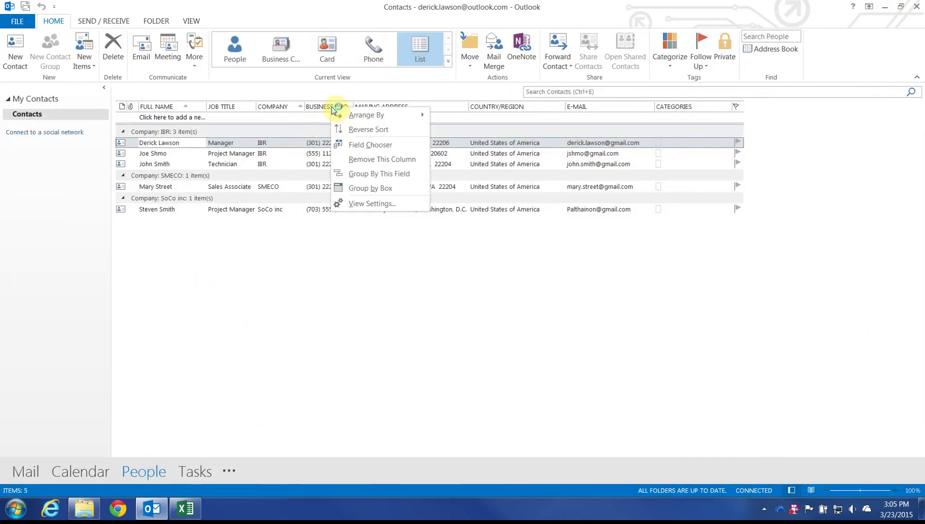
click(370, 145)
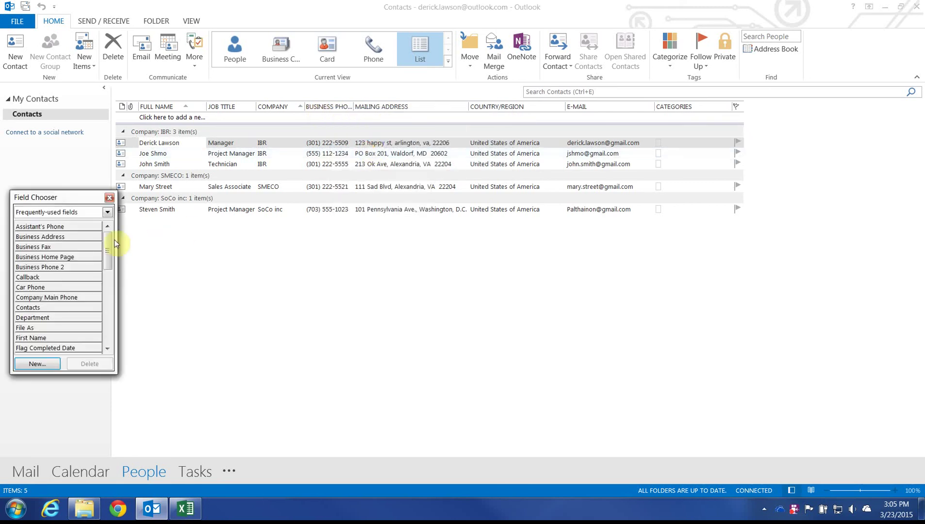
drag(46, 248, 466, 108)
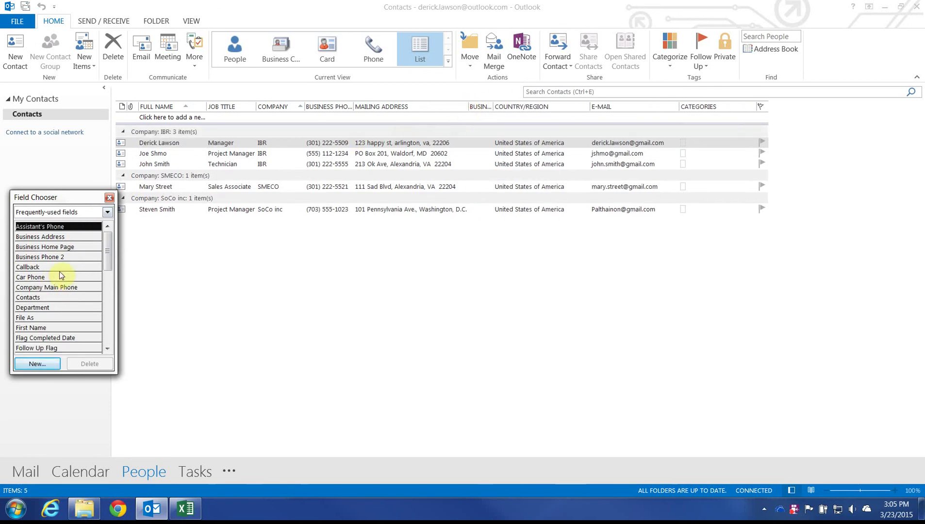
drag(34, 270, 494, 108)
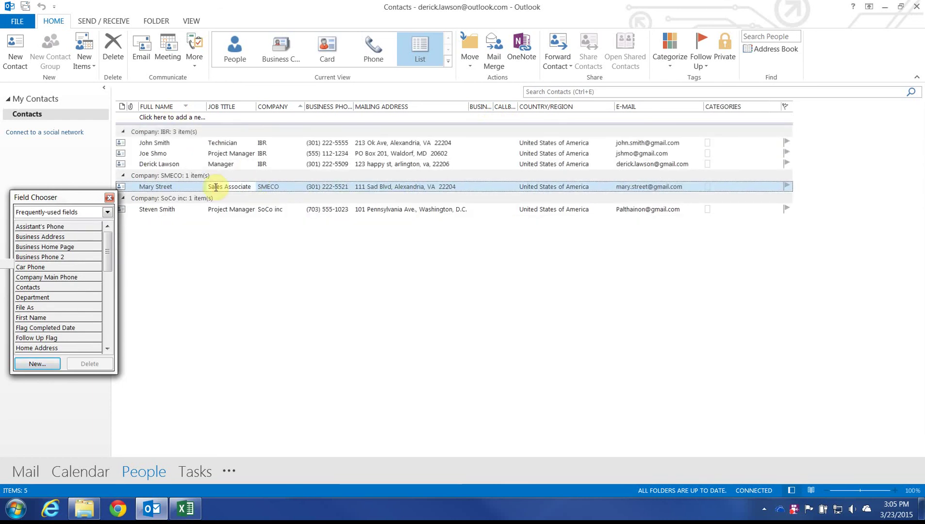
Close the Field Chooser and check the three IBR contacts.
click(219, 155)
click(110, 197)
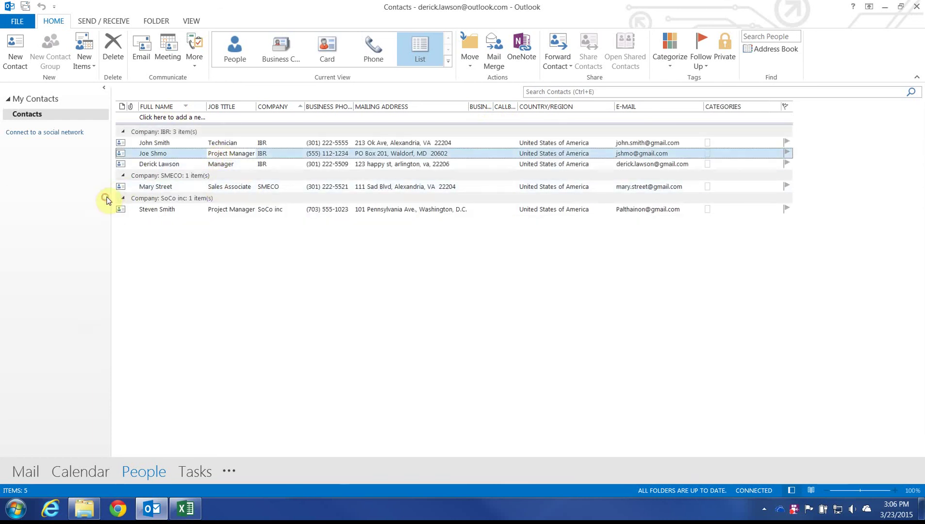
click(198, 165)
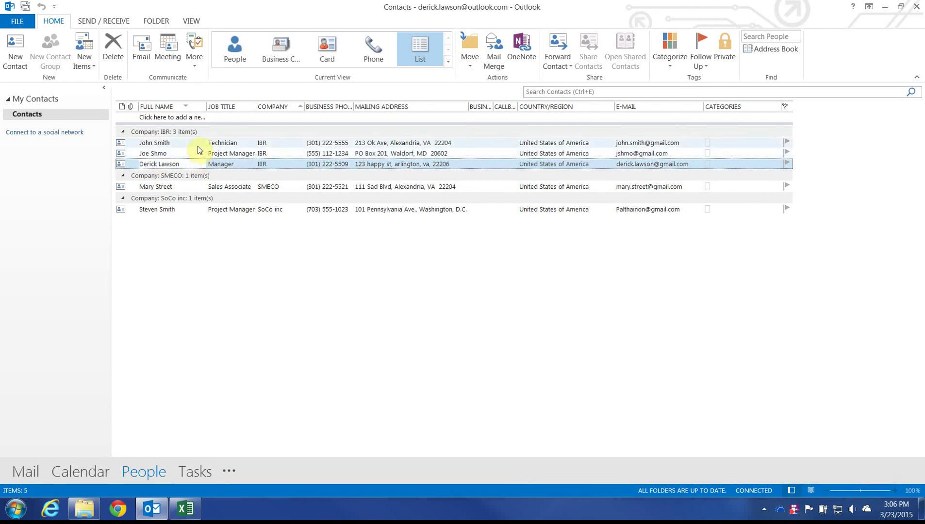
click(198, 144)
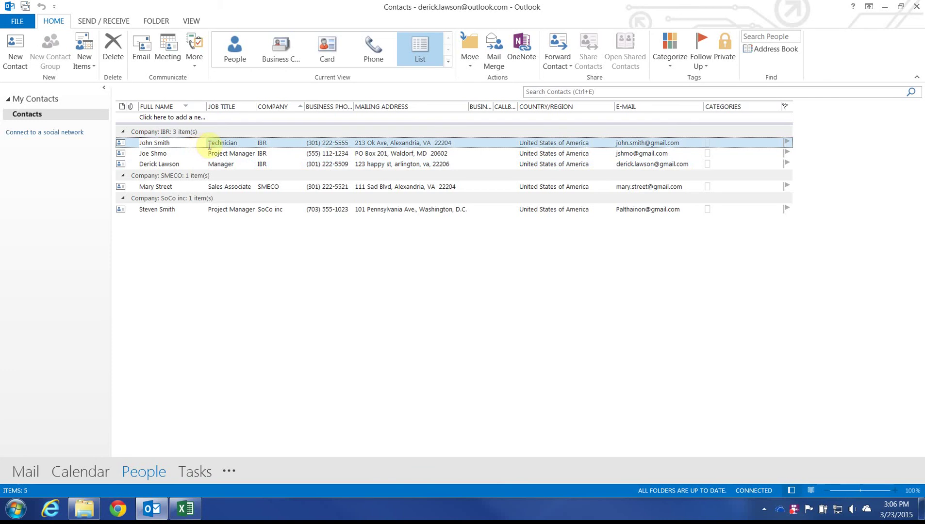
click(239, 156)
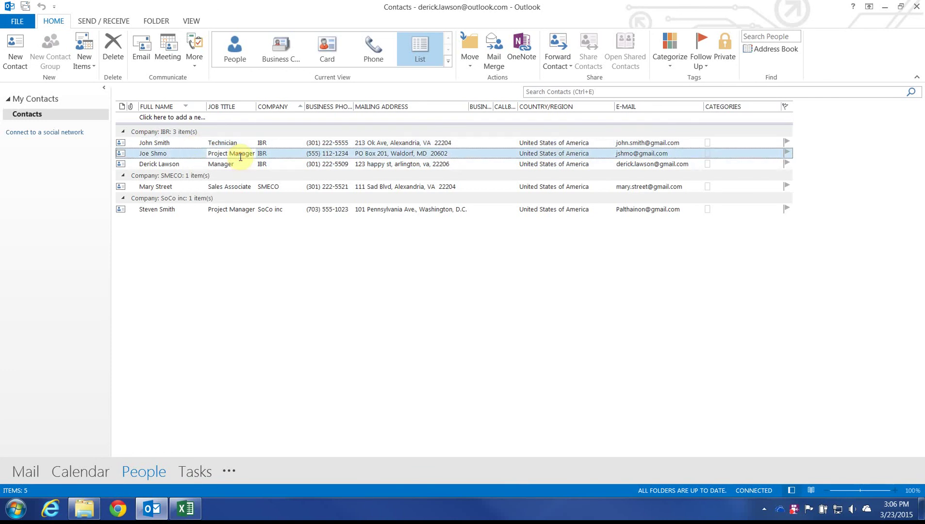